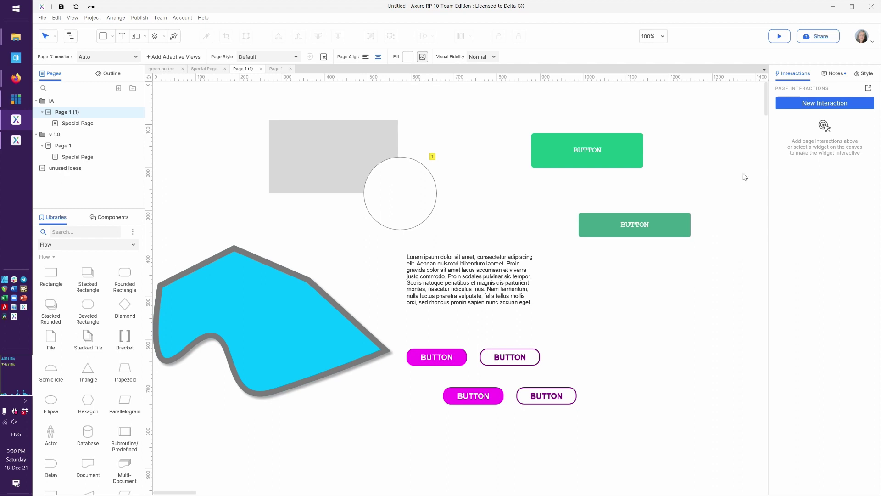
# Select the upper magenta button and review the event triggers offered for a new interaction.
pyautogui.click(439, 362)
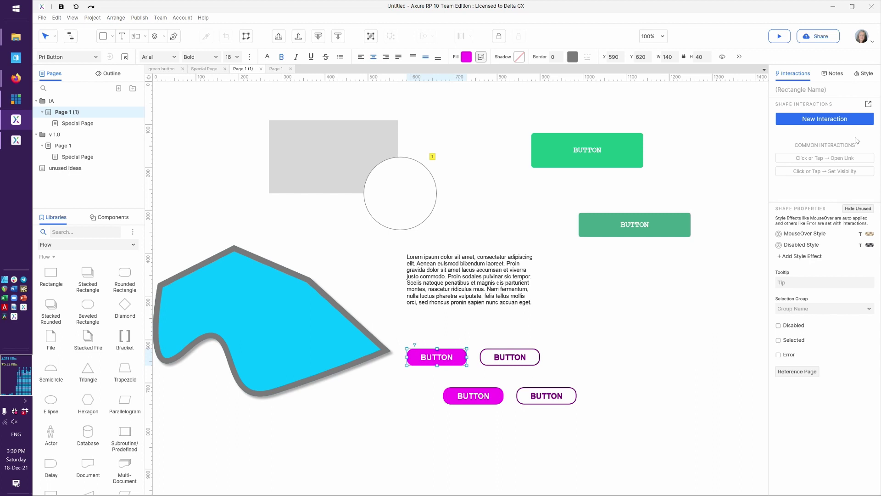
pyautogui.click(817, 122)
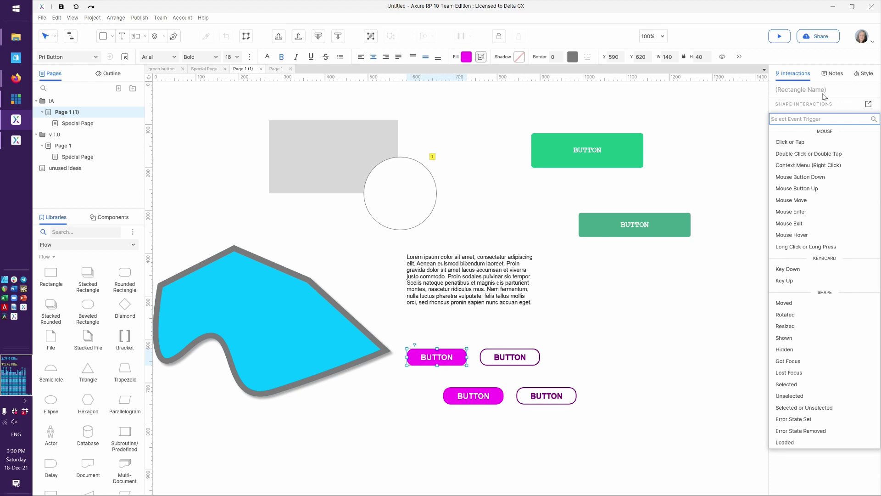
pyautogui.click(720, 147)
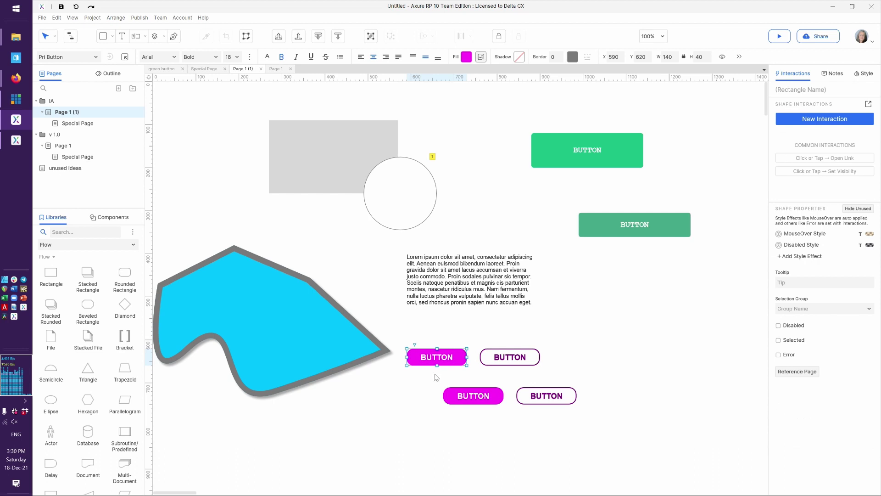
# Open the full Interaction Editor for the upper magenta button and add a Click or Tap event.
pyautogui.click(869, 105)
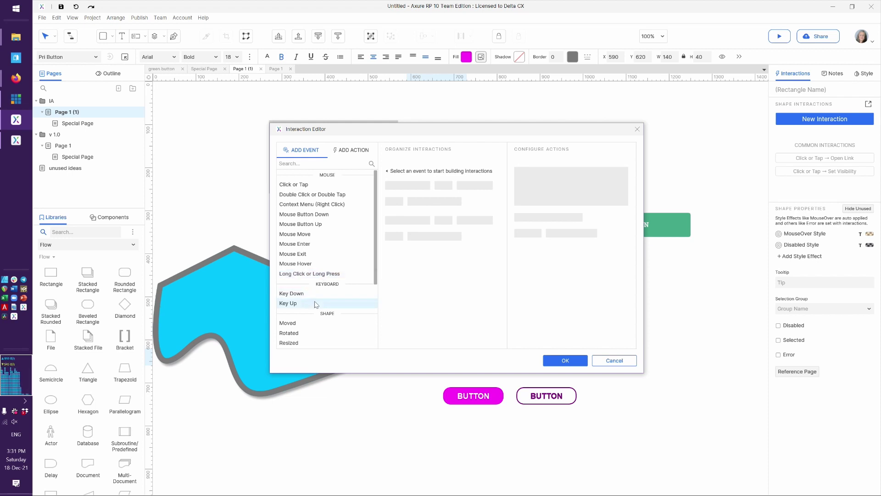
pyautogui.scroll(-2, 320, 294)
pyautogui.scroll(-1, 320, 294)
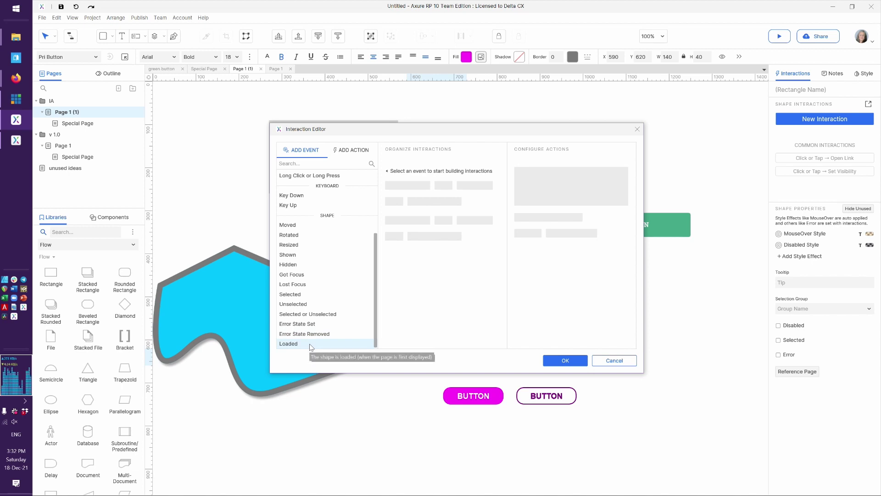
pyautogui.scroll(1, 311, 348)
pyautogui.scroll(-1, 310, 348)
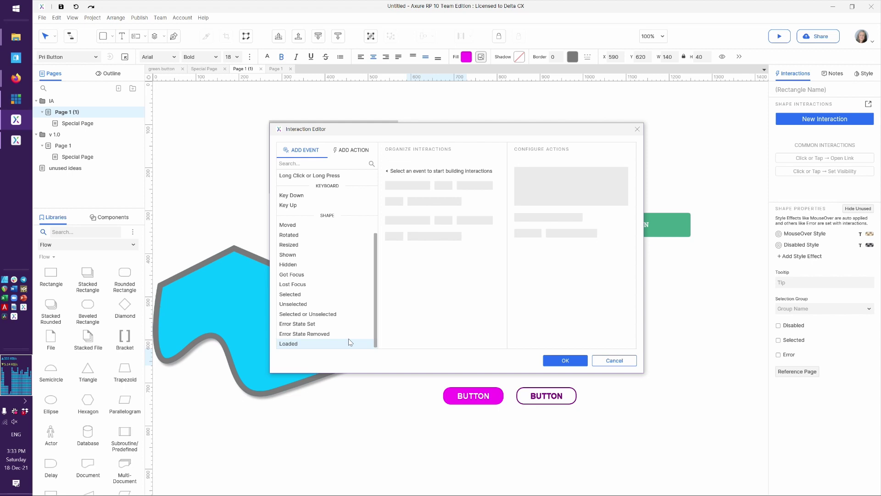
pyautogui.scroll(3, 332, 335)
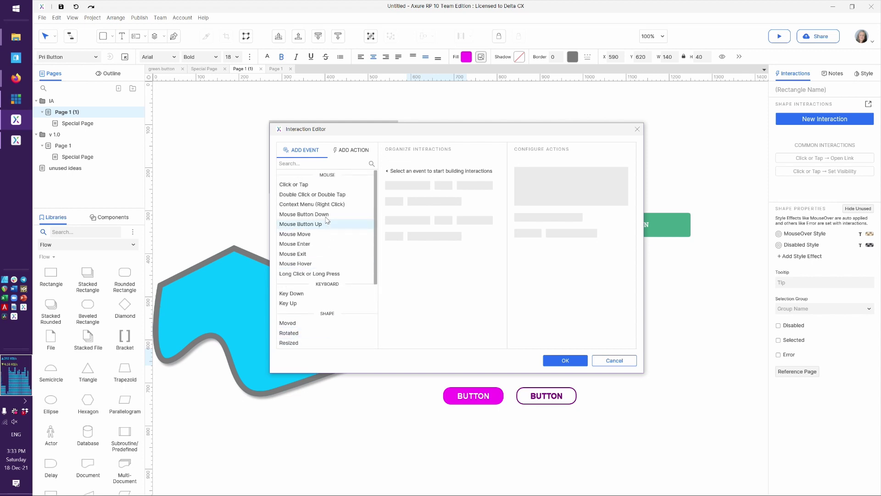
pyautogui.click(293, 185)
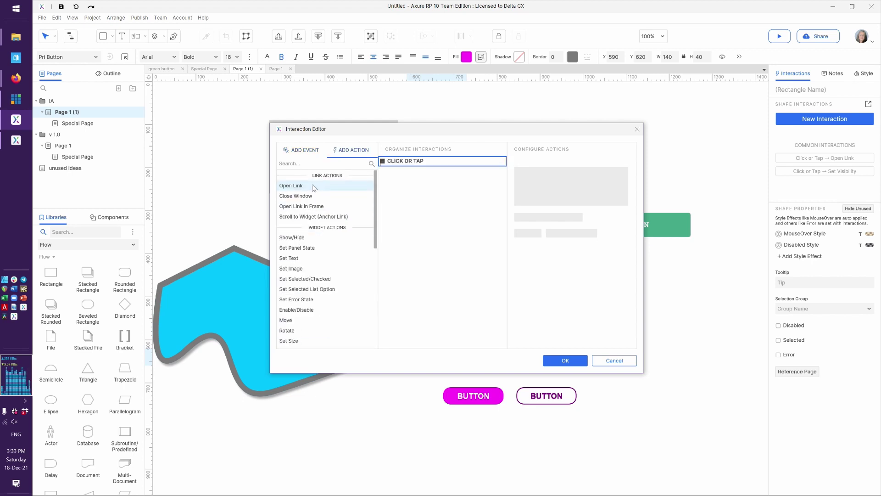
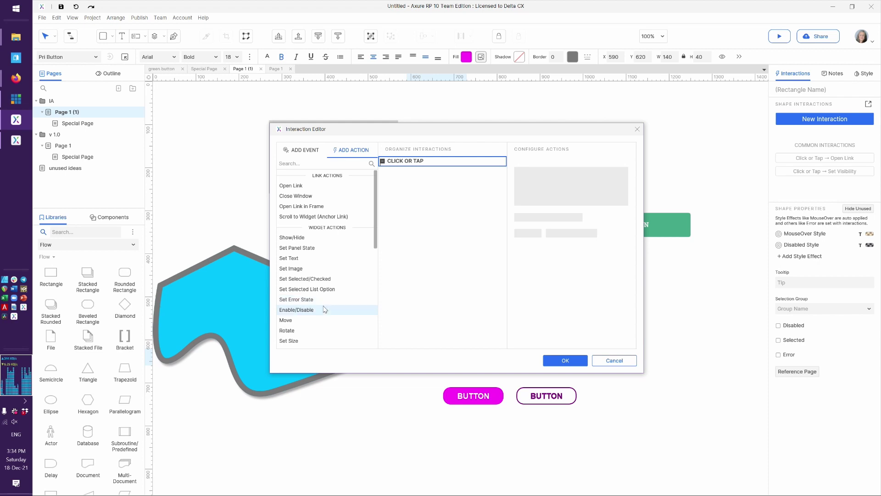
# Add a Show/Hide action to the Click or Tap event that shows the magenta BUTTON listed last among the targets.
pyautogui.scroll(-4, 322, 312)
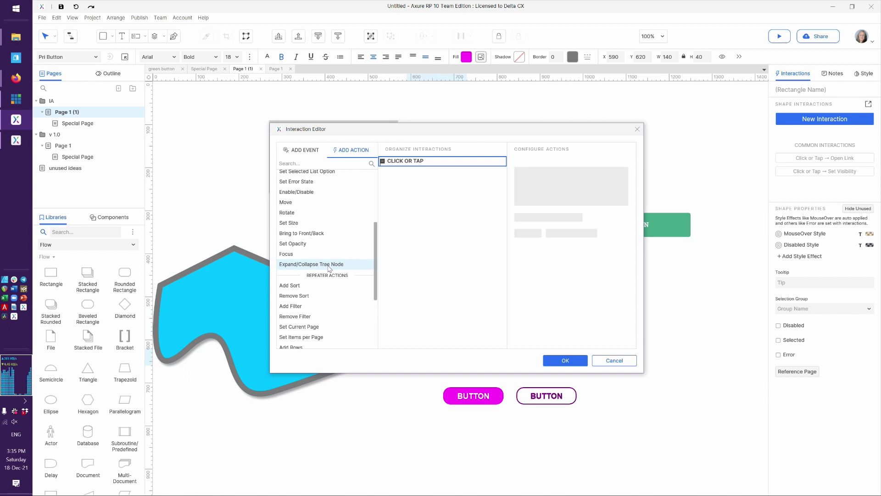
pyautogui.scroll(-5, 329, 268)
pyautogui.scroll(2, 328, 269)
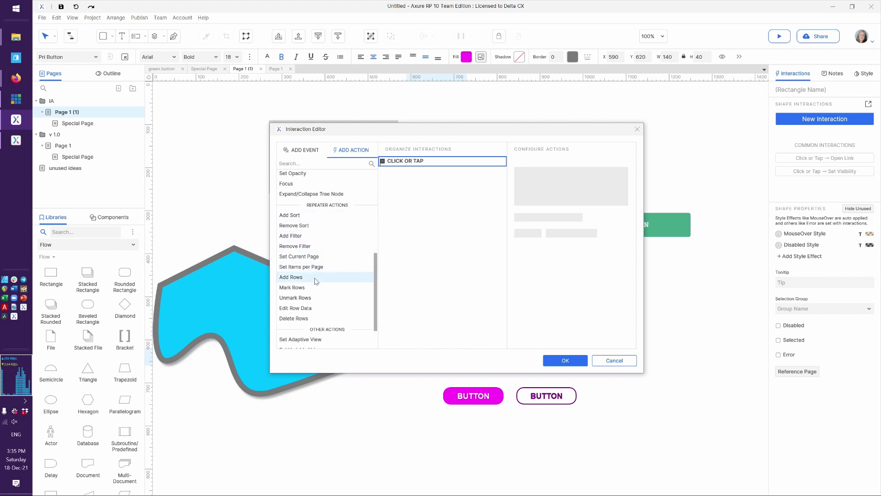
pyautogui.scroll(-1, 329, 312)
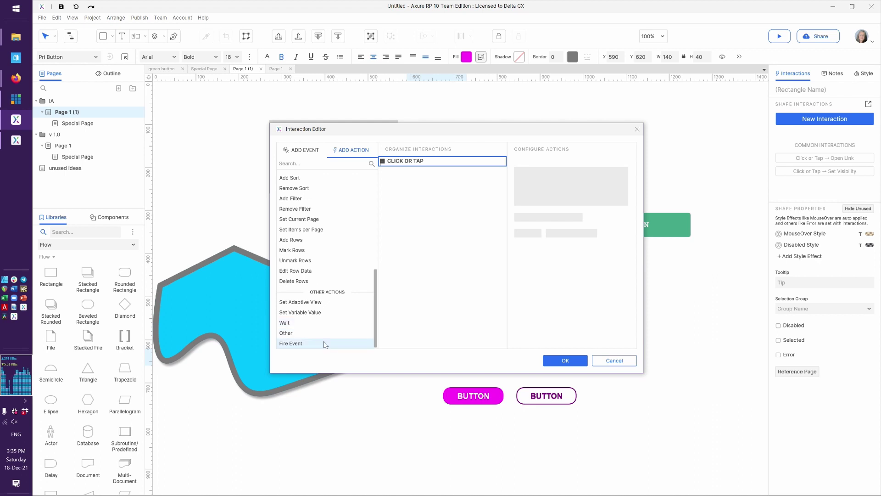
pyautogui.scroll(10, 315, 232)
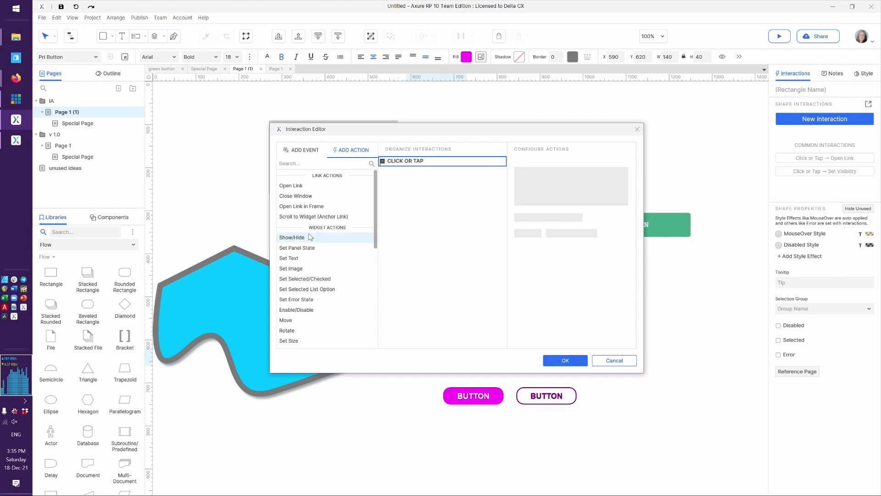
pyautogui.click(311, 236)
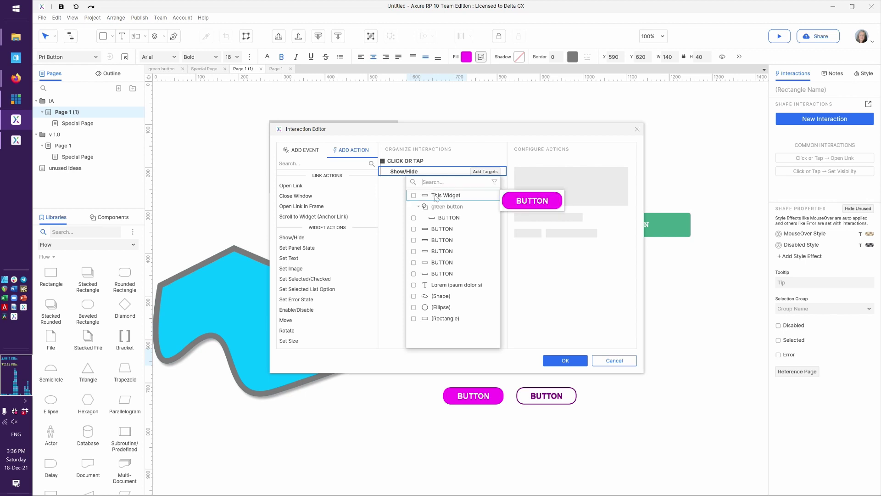
pyautogui.moveTo(447, 208)
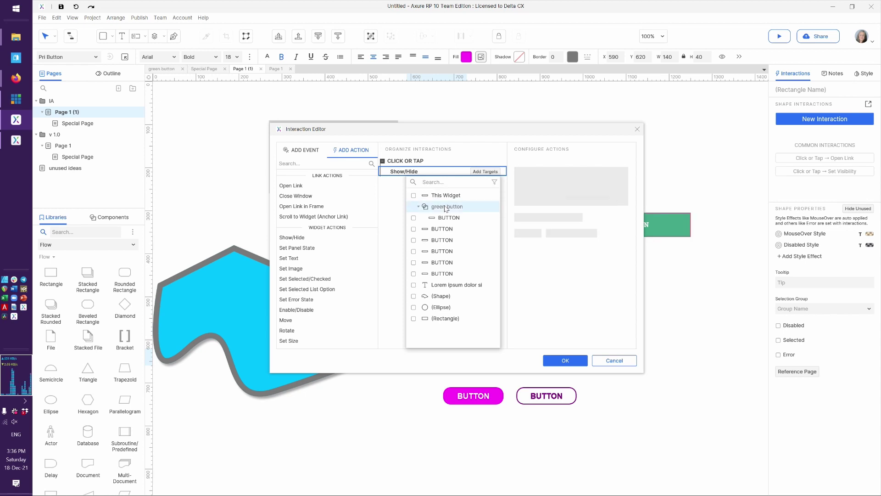
pyautogui.click(444, 275)
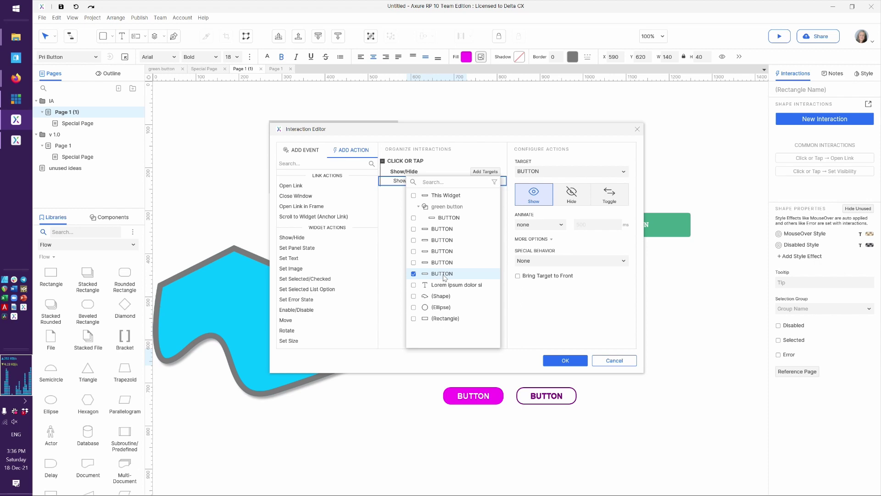
pyautogui.click(577, 295)
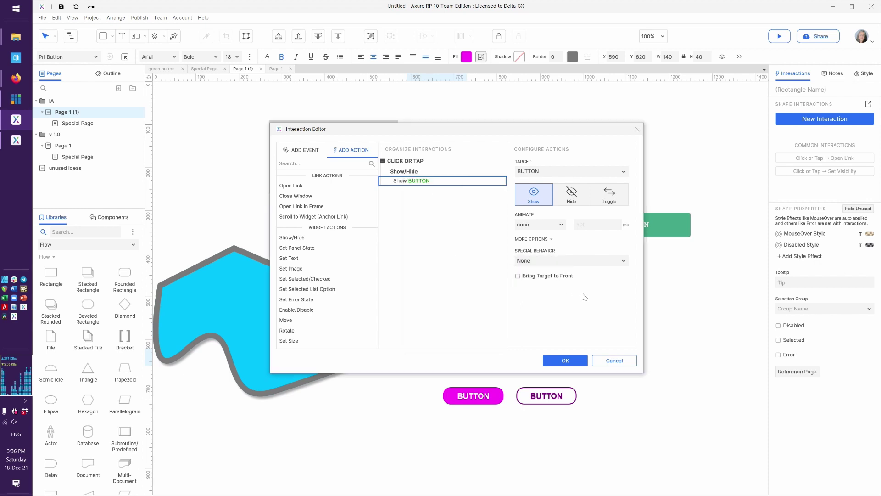
pyautogui.click(536, 172)
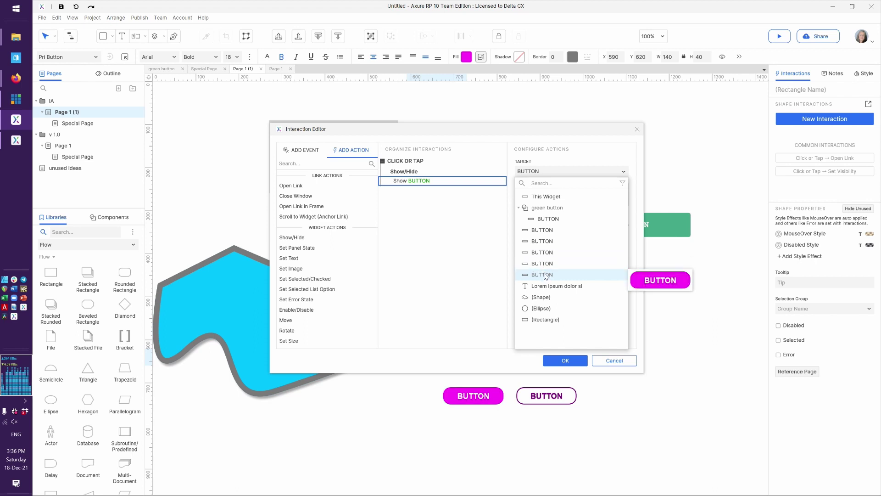
pyautogui.click(481, 270)
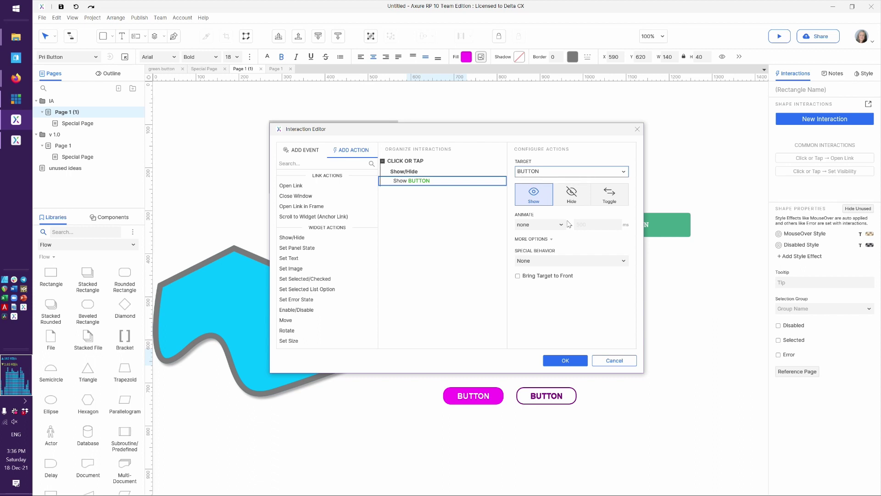
# Add the BUTTON listed directly above the existing target as a second Show target of the Show/Hide action.
pyautogui.moveTo(491, 177)
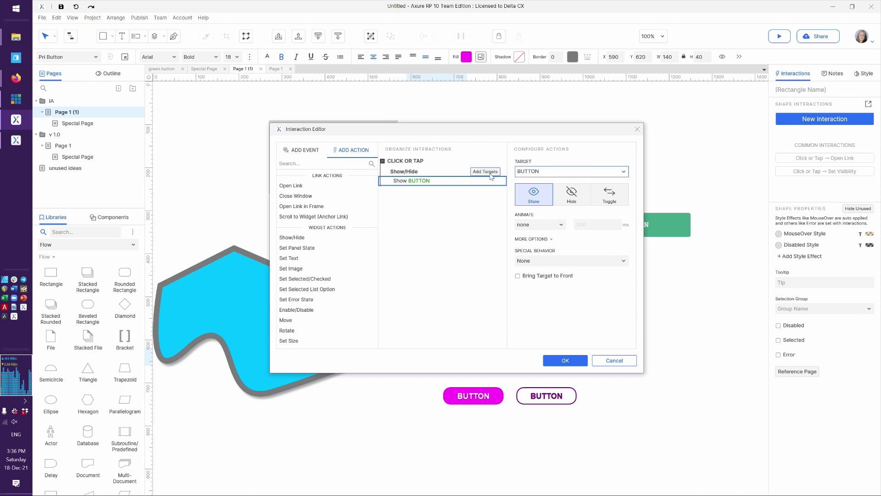
pyautogui.click(489, 175)
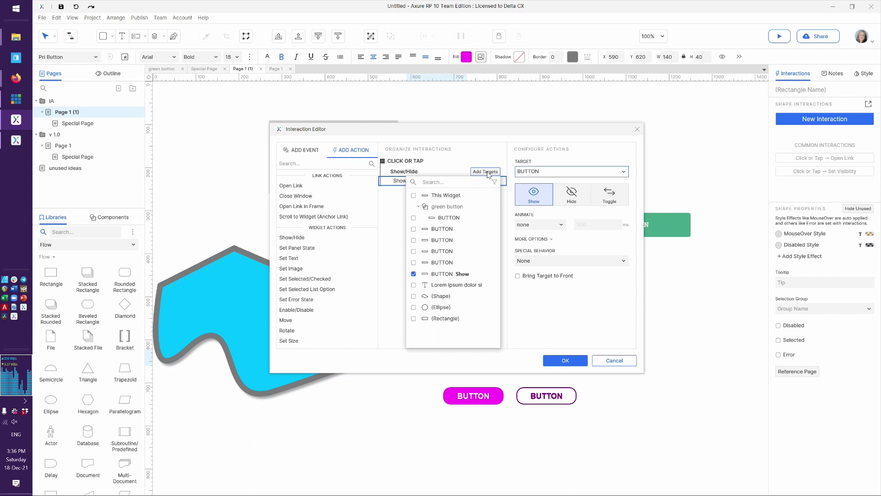
pyautogui.click(448, 264)
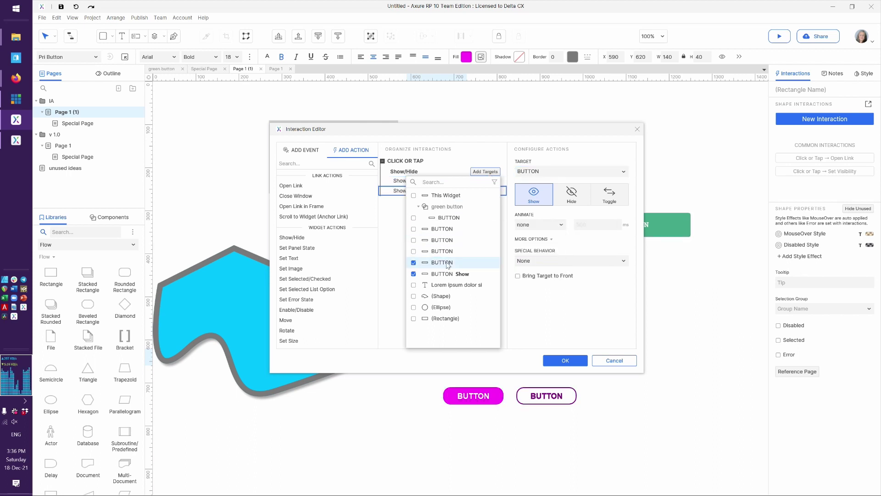
pyautogui.click(534, 294)
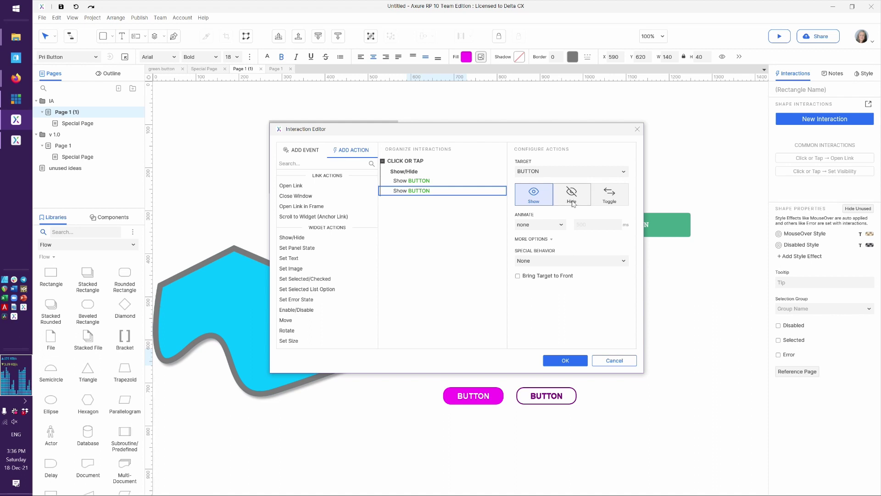
pyautogui.moveTo(482, 174)
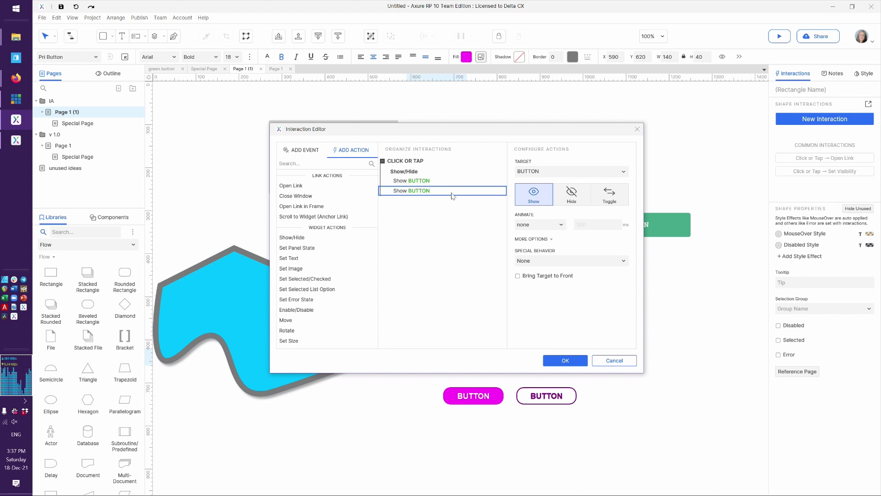
# Create a condition in Case 1 of the Click or Tap event that checks whether a text value equals "BUTTON".
pyautogui.moveTo(489, 165)
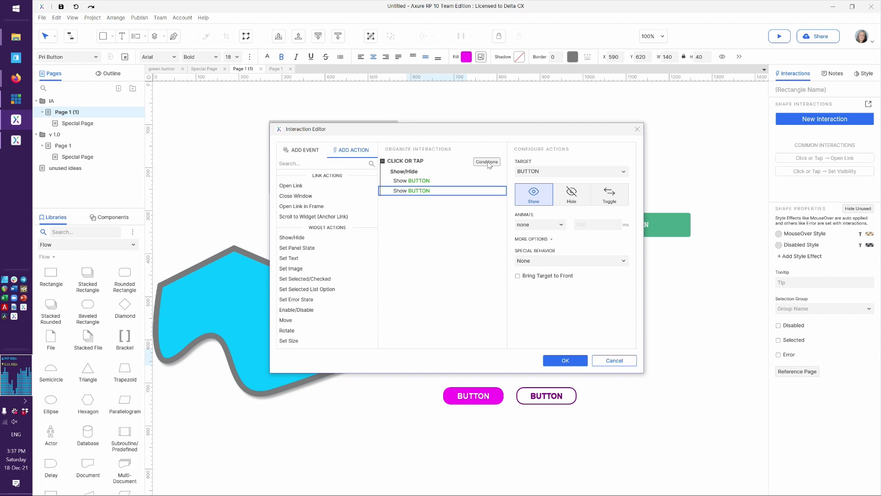
pyautogui.click(488, 162)
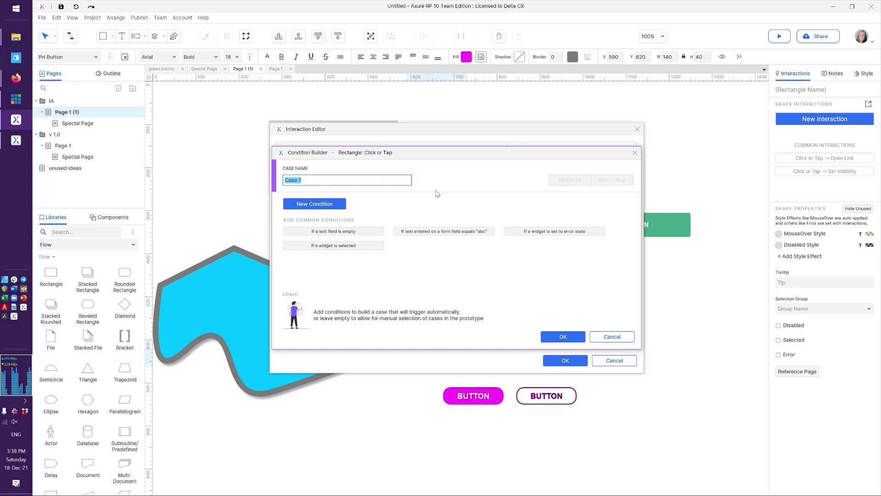
pyautogui.click(315, 204)
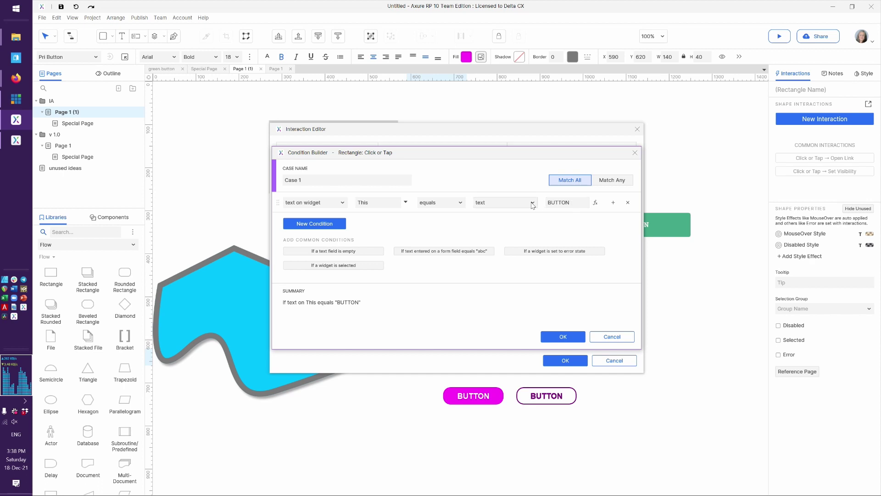
pyautogui.click(343, 203)
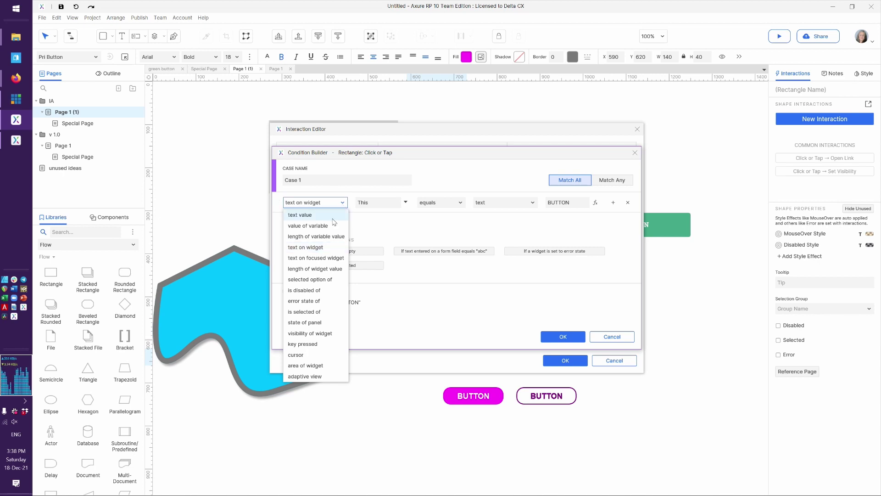
pyautogui.click(338, 215)
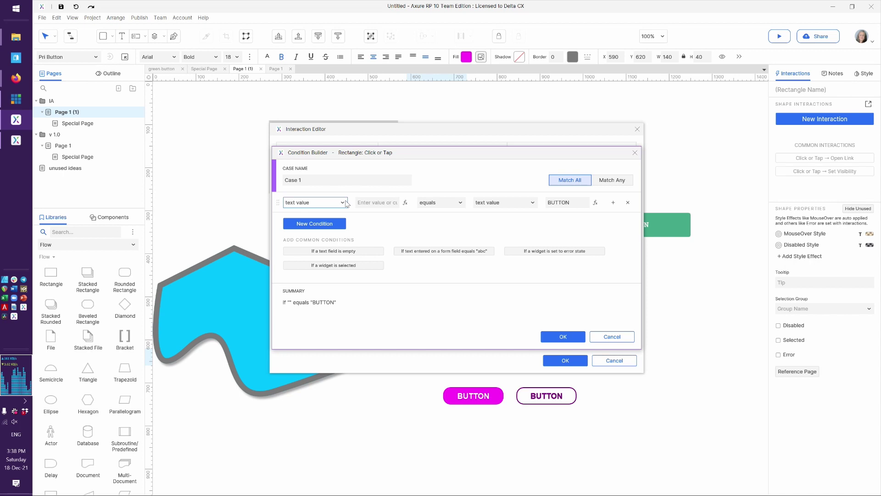
pyautogui.click(346, 202)
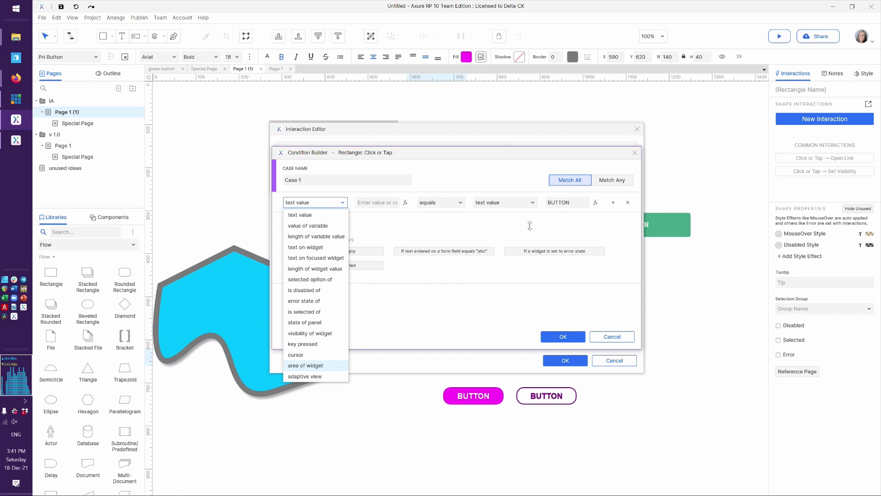
pyautogui.click(569, 236)
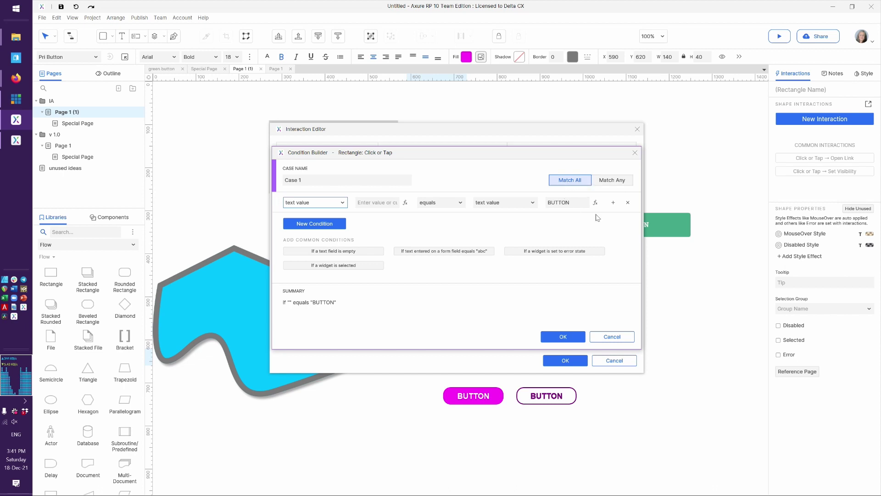
# Add two more text value equals "BUTTON" conditions, try Match Any, return to Match All, and apply Case 1.
pyautogui.click(614, 202)
pyautogui.click(613, 203)
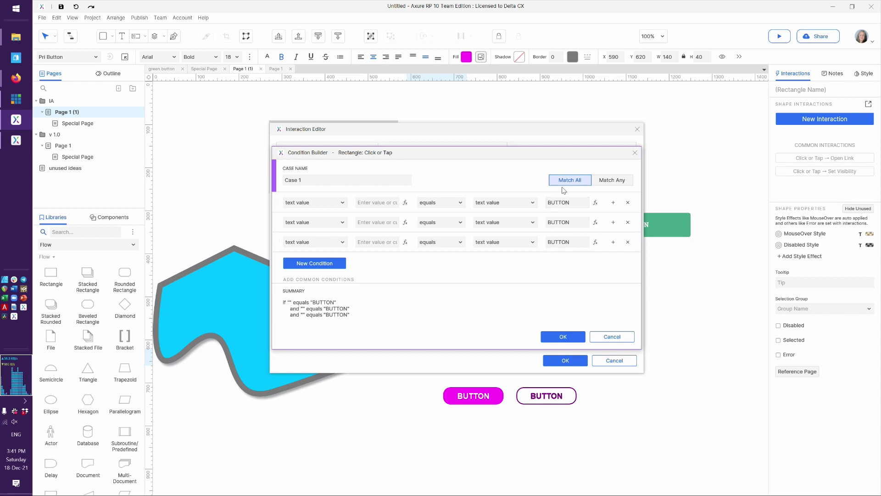
pyautogui.click(611, 183)
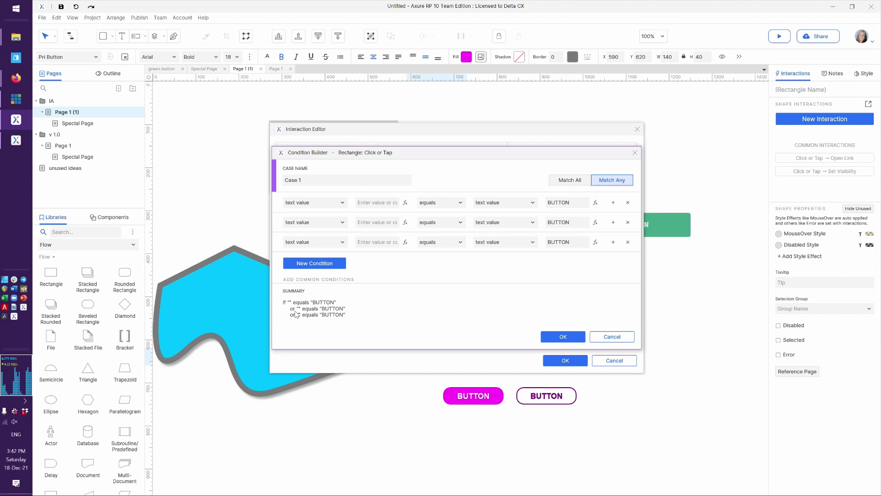
pyautogui.click(560, 185)
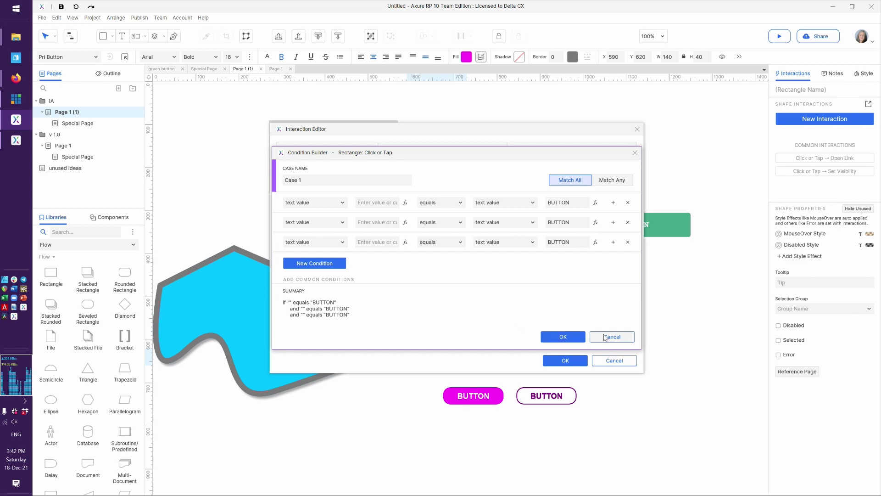
pyautogui.click(566, 337)
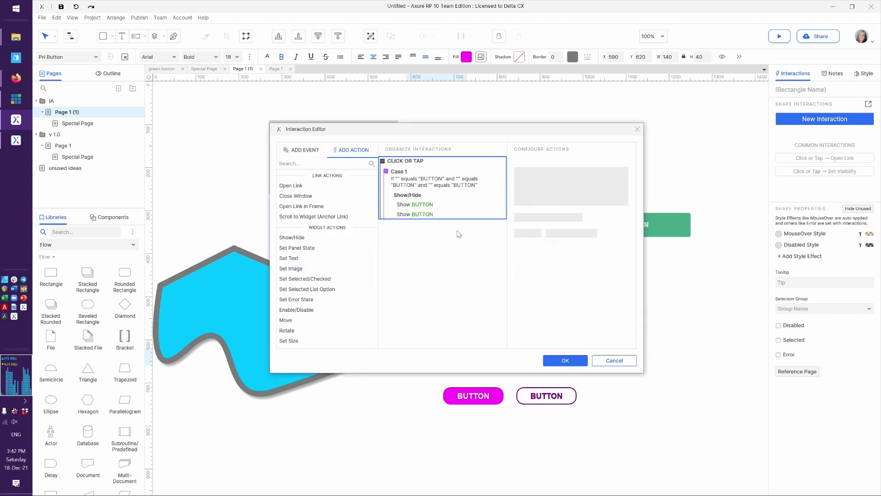
# Inspect the Click or Tap event, its Case 1, the Show/Hide action and the settings of the last Show BUTTON target.
pyautogui.click(403, 172)
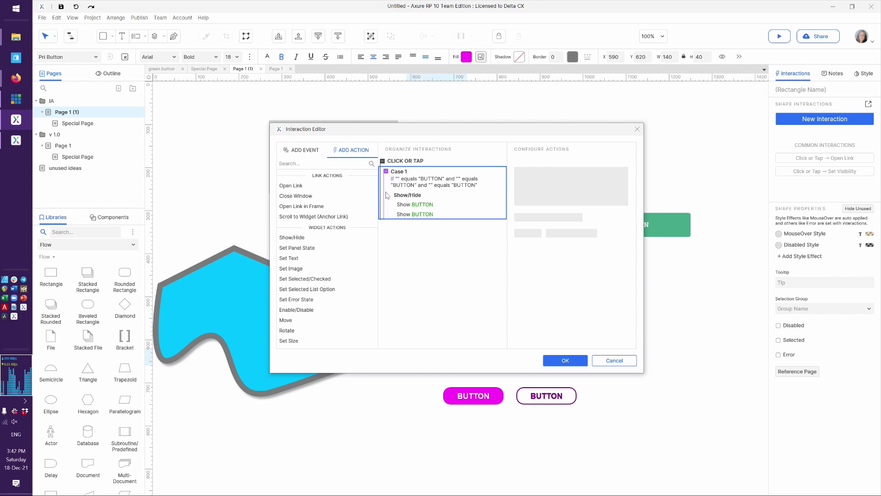
pyautogui.moveTo(502, 197)
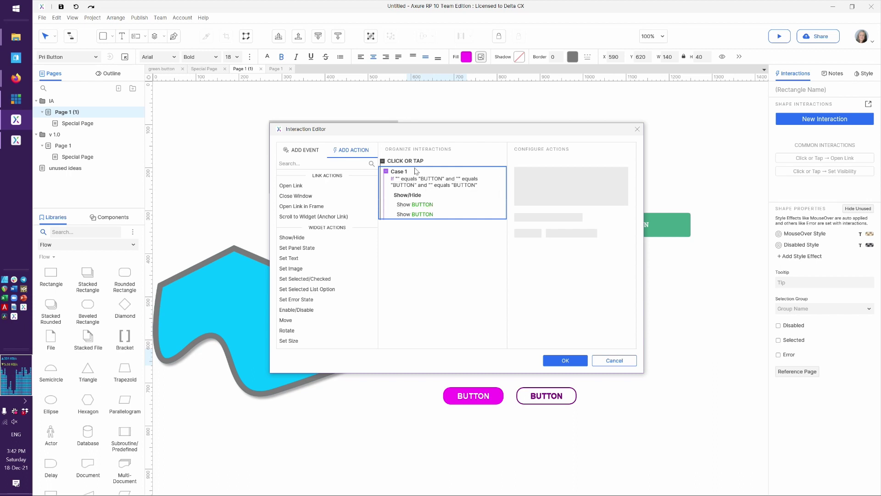
pyautogui.moveTo(404, 162)
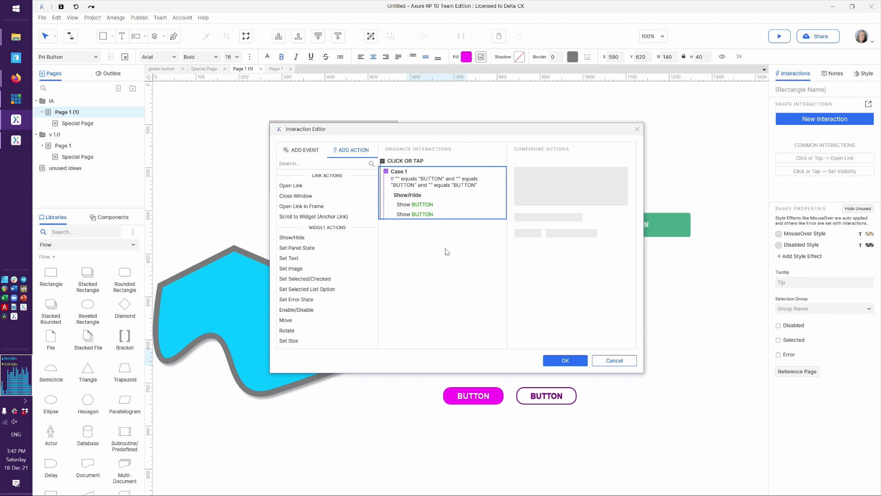
pyautogui.click(410, 164)
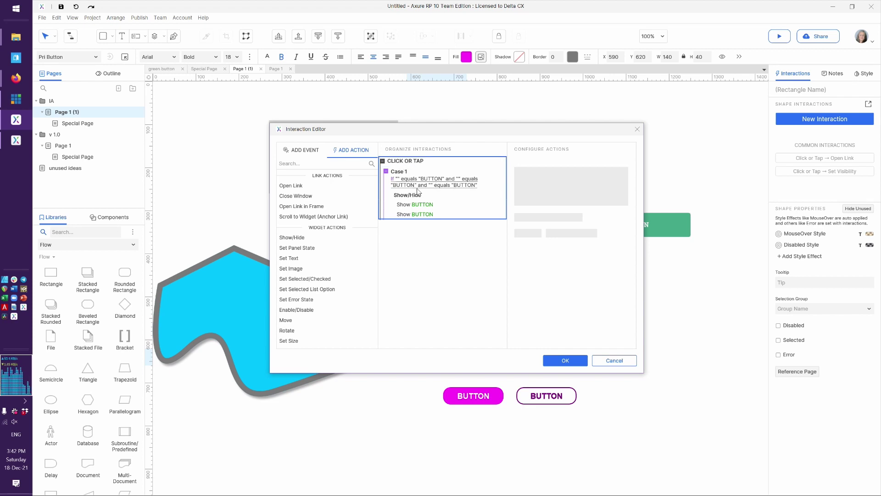
pyautogui.click(455, 199)
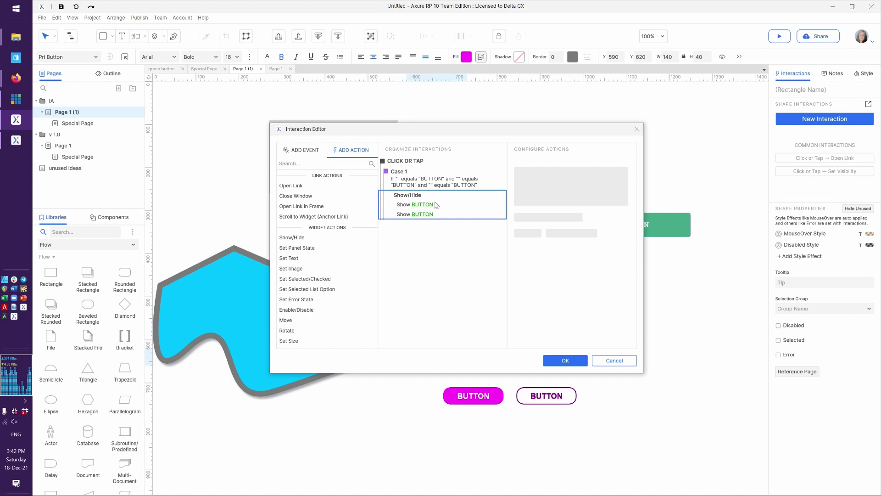
pyautogui.click(460, 215)
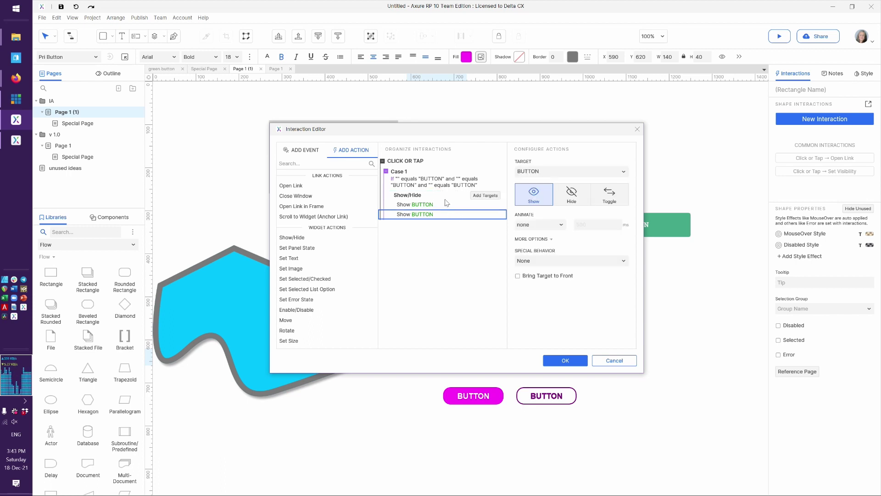
# Review the editing options for the last Show target and the Show/Hide action, and reopen and close Case 1's condition.
pyautogui.rightClick(447, 214)
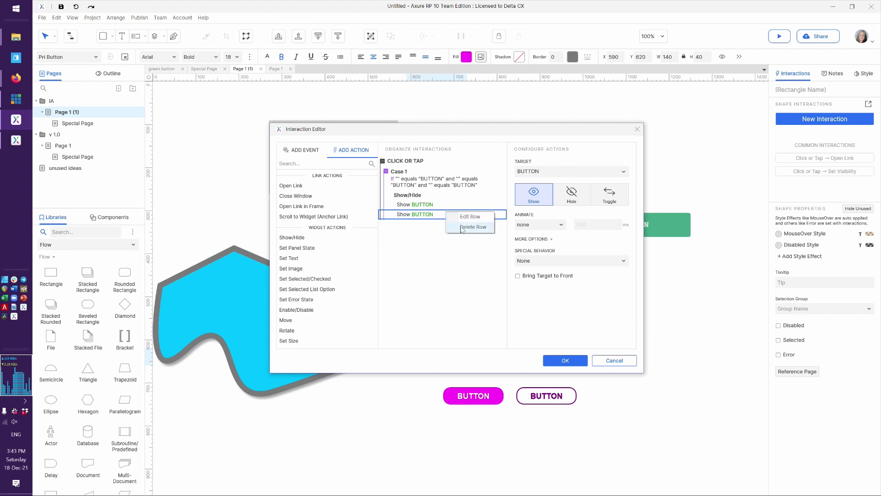
pyautogui.click(441, 198)
pyautogui.rightClick(441, 197)
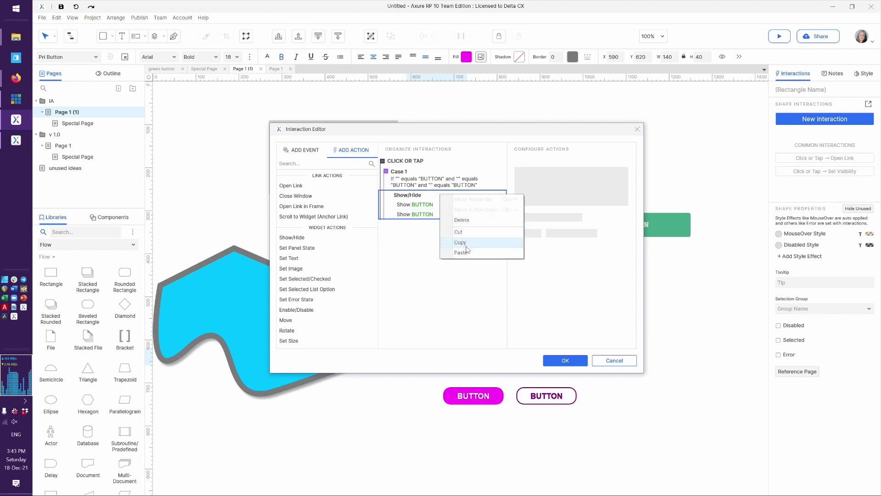
pyautogui.doubleClick(423, 185)
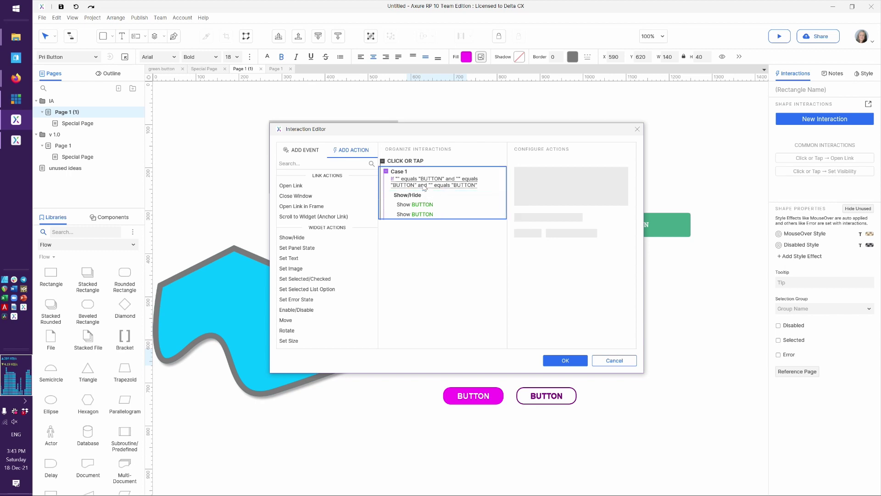
pyautogui.click(603, 338)
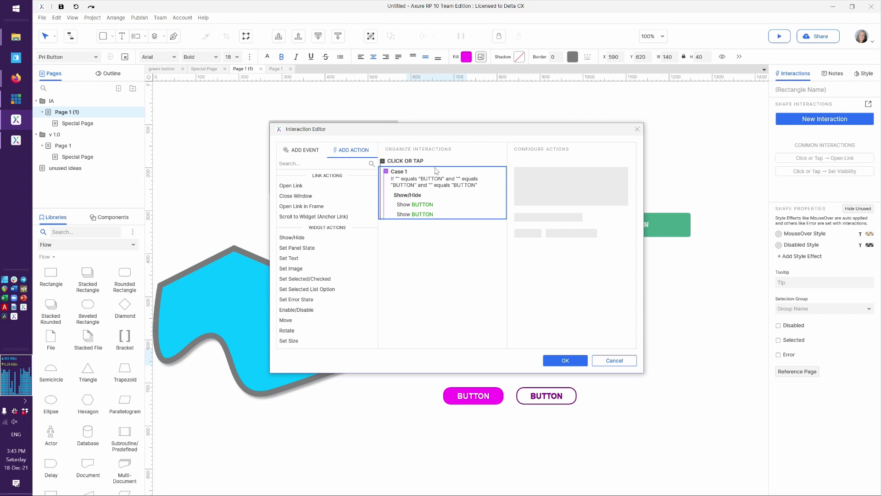
# Review the available events and actions, and cancel the Interaction Editor to discard the Click or Tap interaction.
pyautogui.click(304, 151)
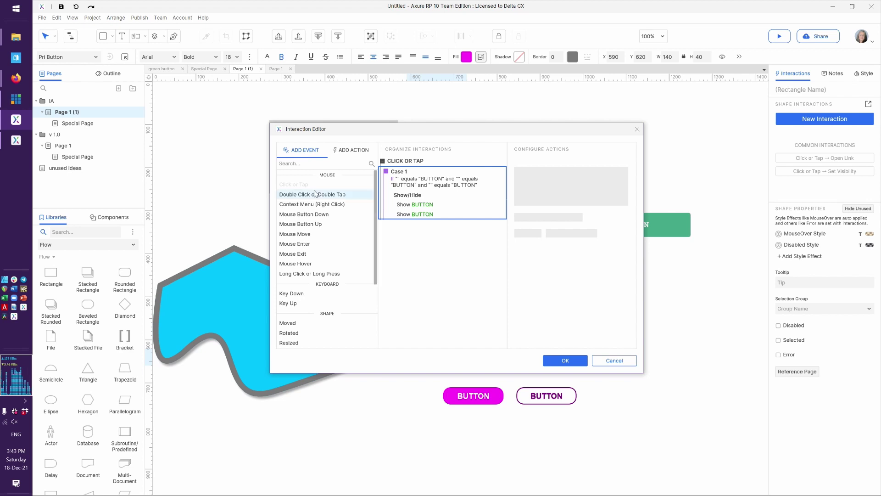
pyautogui.click(350, 149)
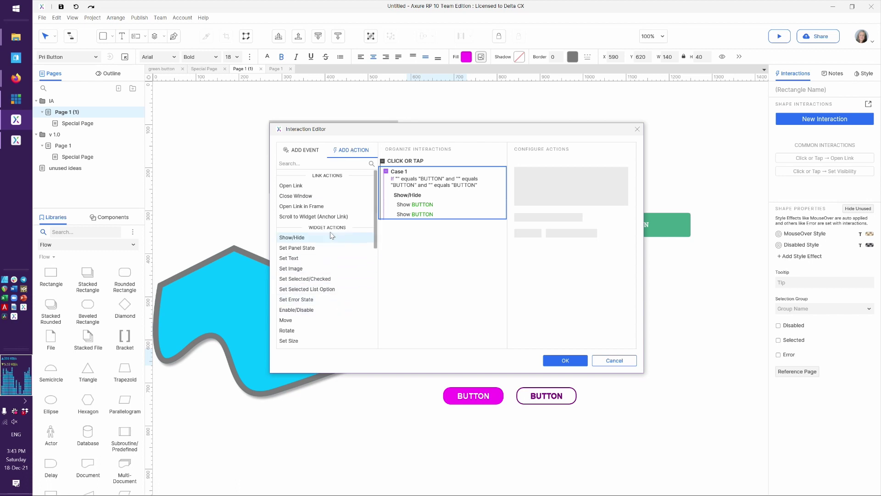
pyautogui.moveTo(417, 193)
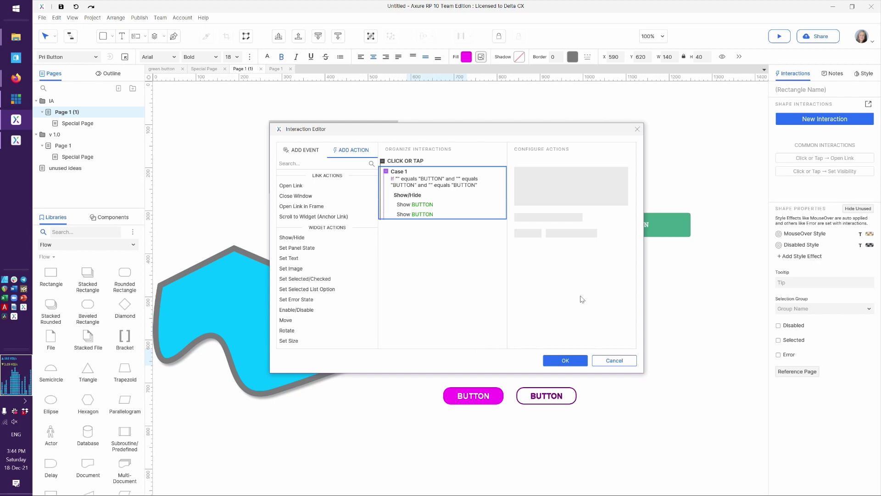
pyautogui.click(602, 360)
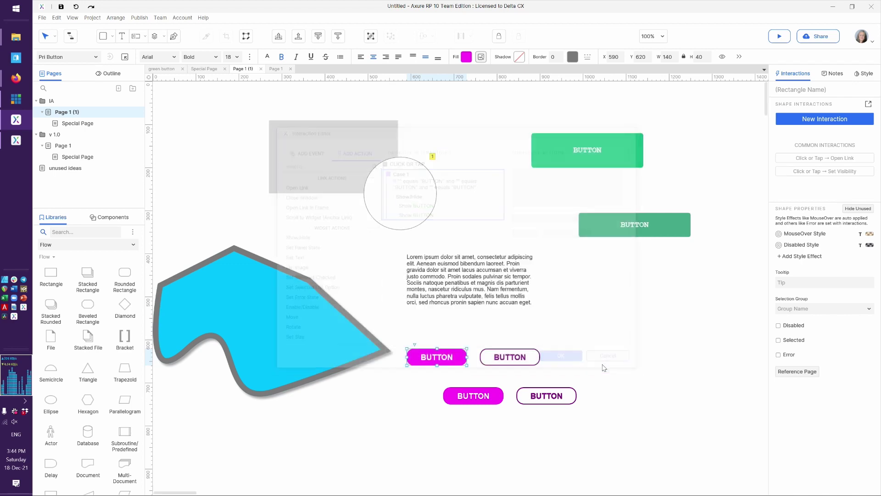